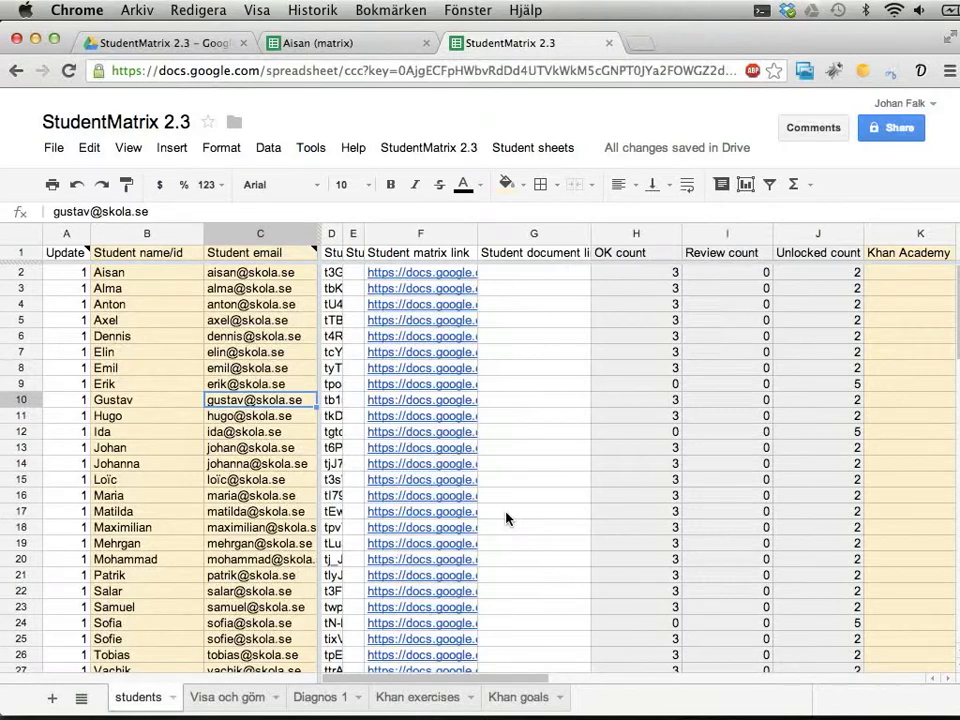
Examine the first student's matrix sheet and the student matrix links in the StudentMatrix 2.3 spreadsheet
click(325, 43)
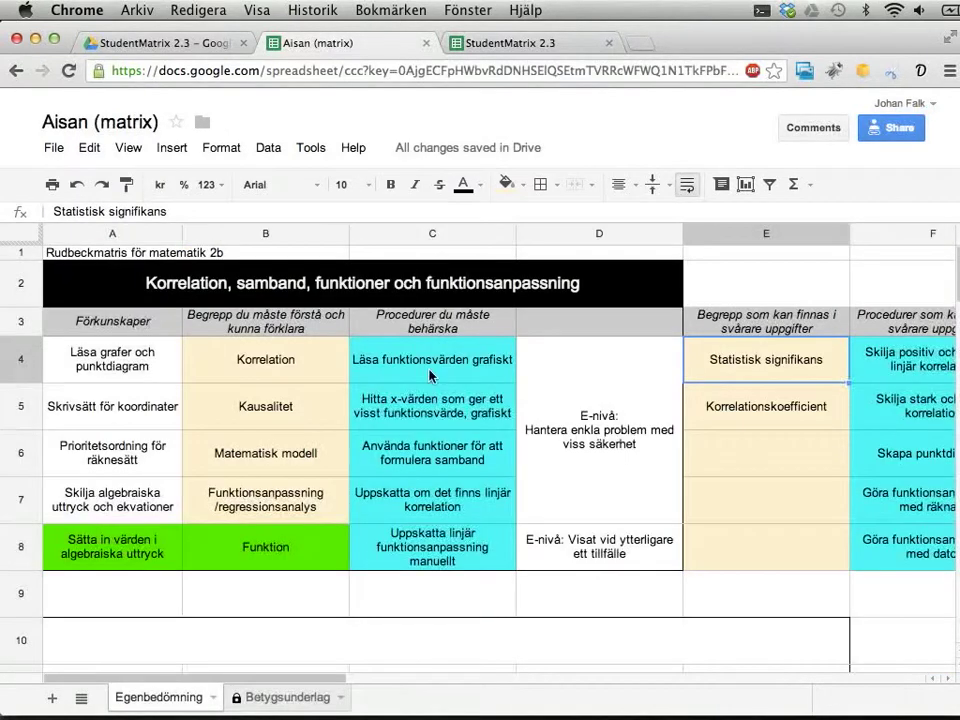
scroll(430, 375, down, 3)
scroll(435, 375, up, 3)
click(535, 43)
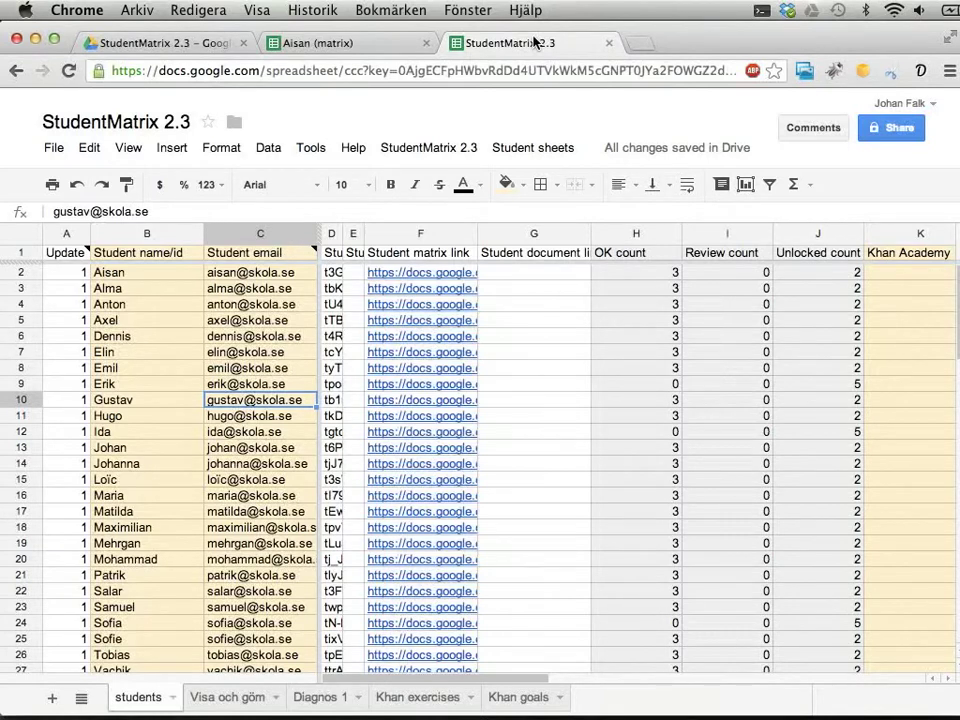
mouse_move(615, 150)
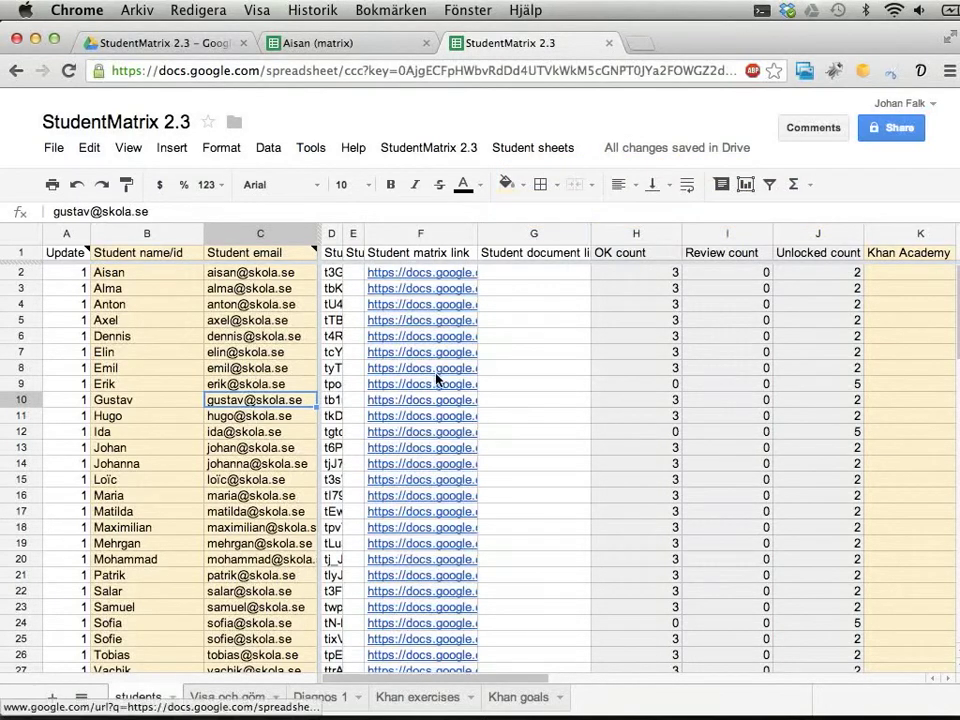
click(409, 275)
drag(409, 280, 415, 440)
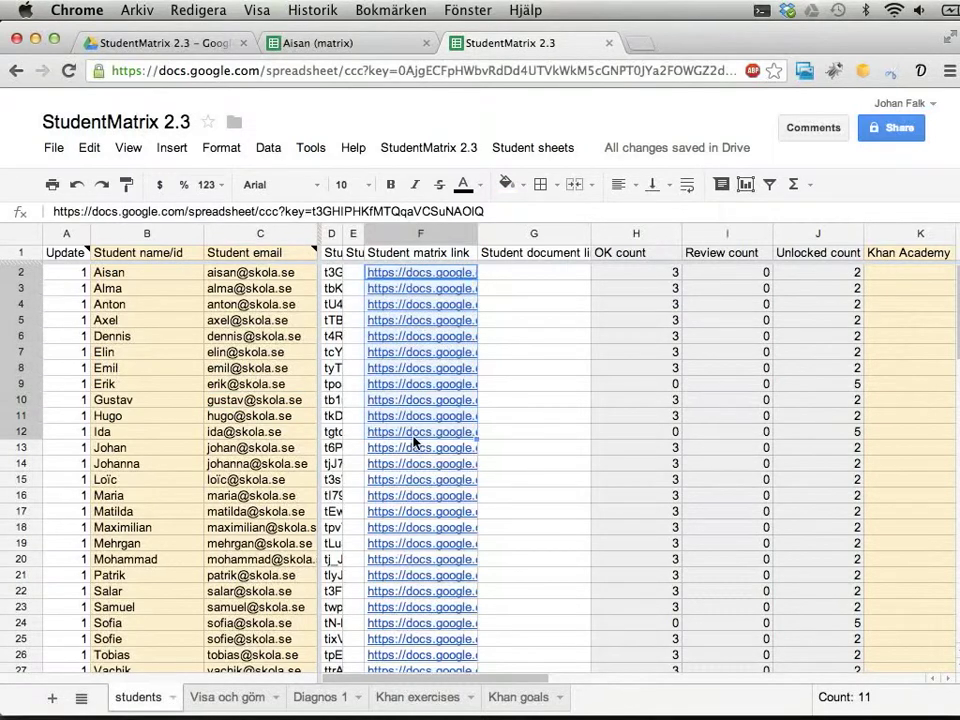
click(523, 434)
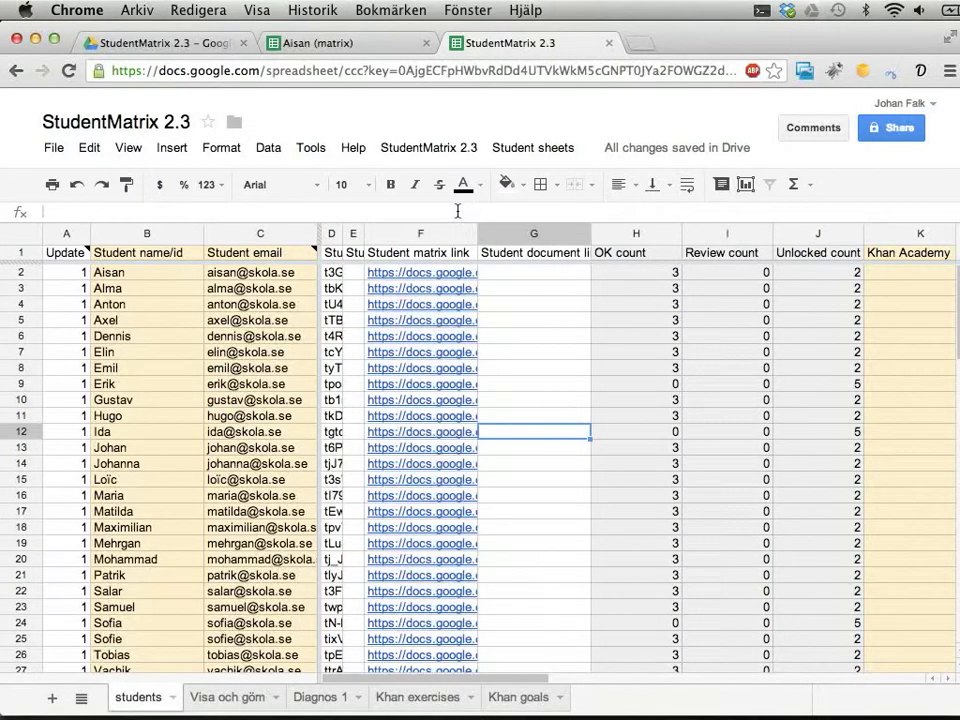
In the StudentMatrix document settings, enable creating a document for each student
click(441, 152)
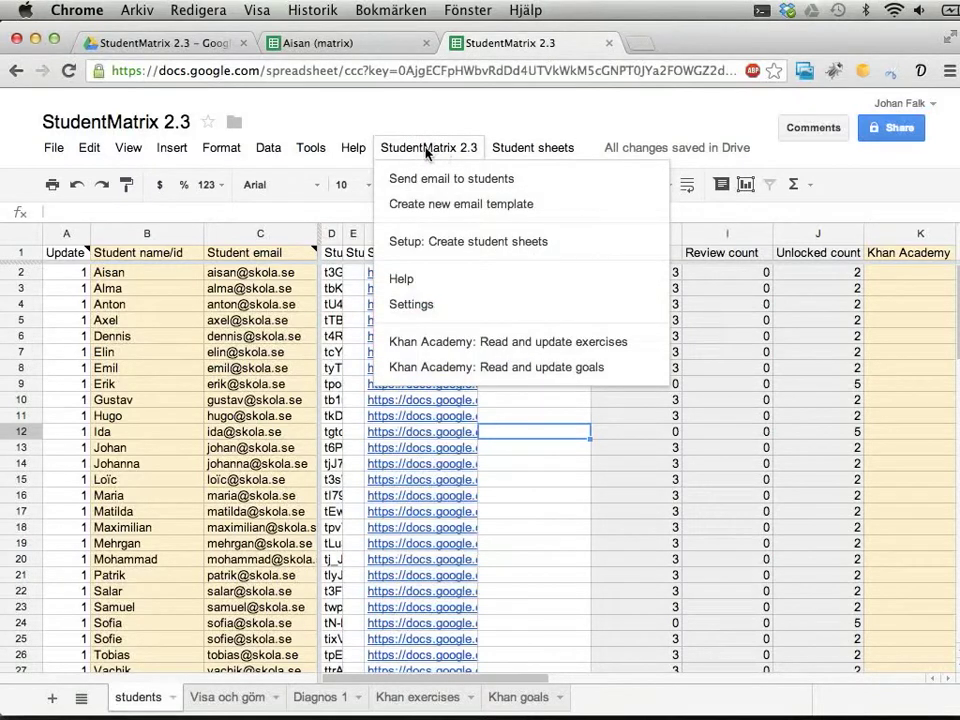
click(422, 308)
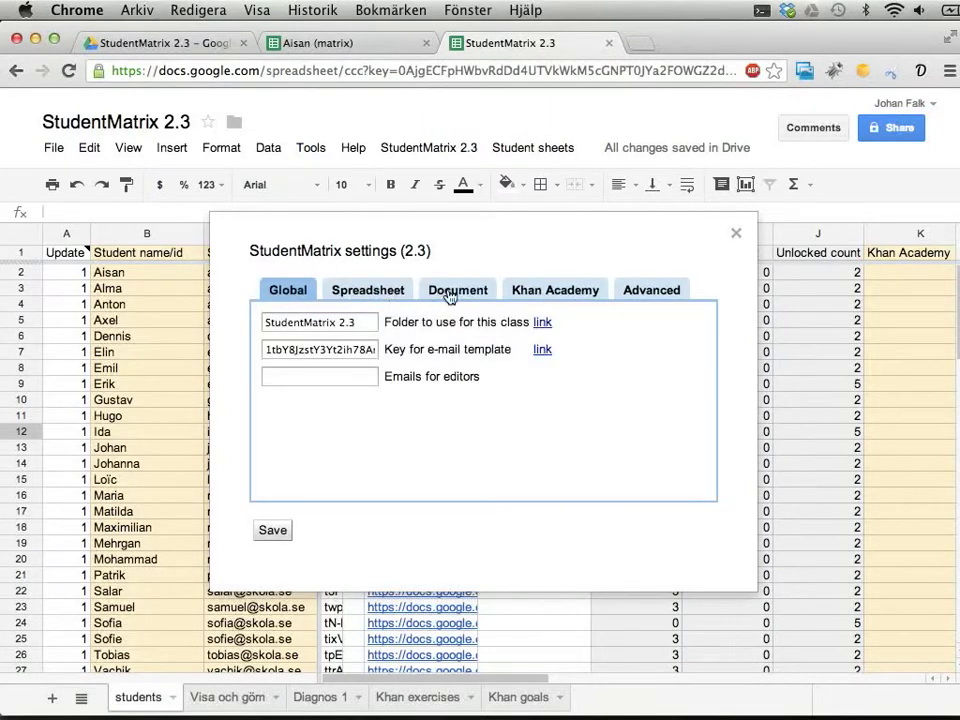
click(450, 292)
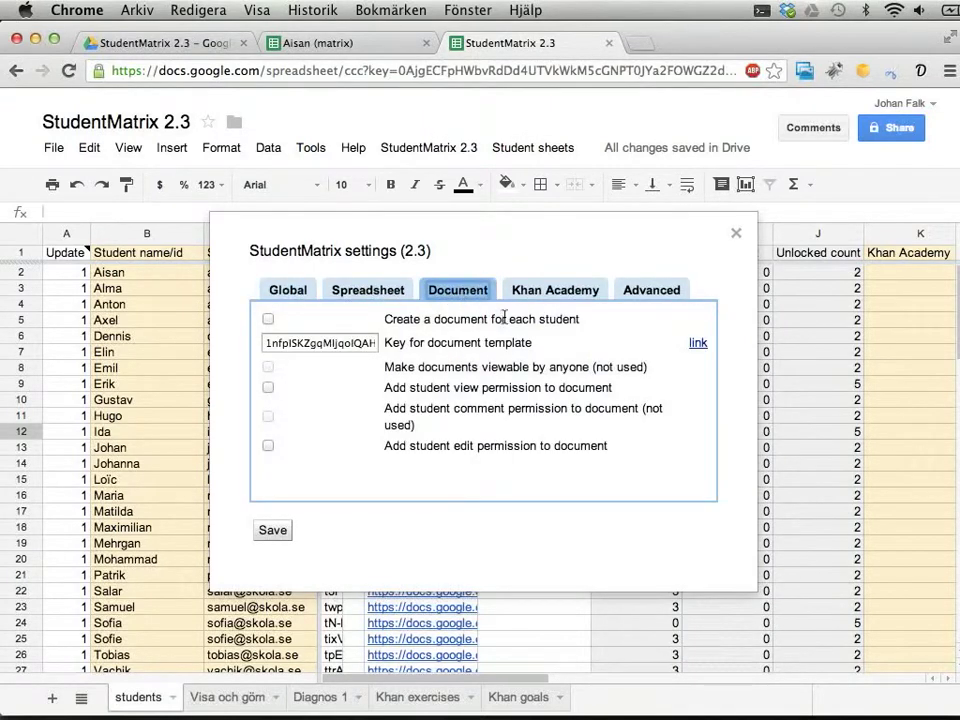
click(316, 343)
double_click(316, 343)
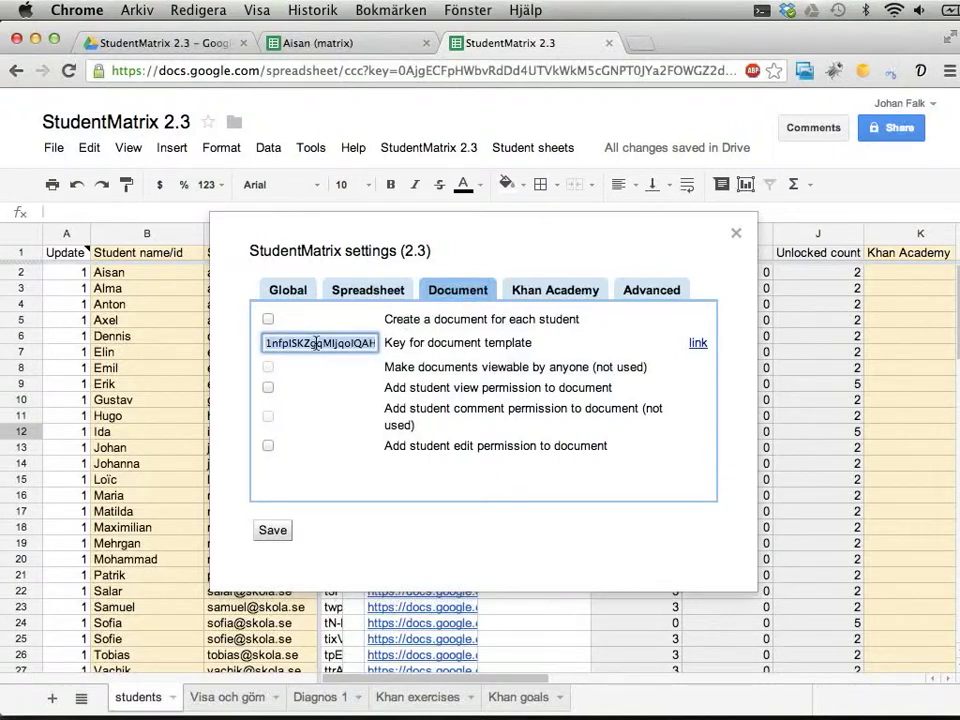
click(268, 318)
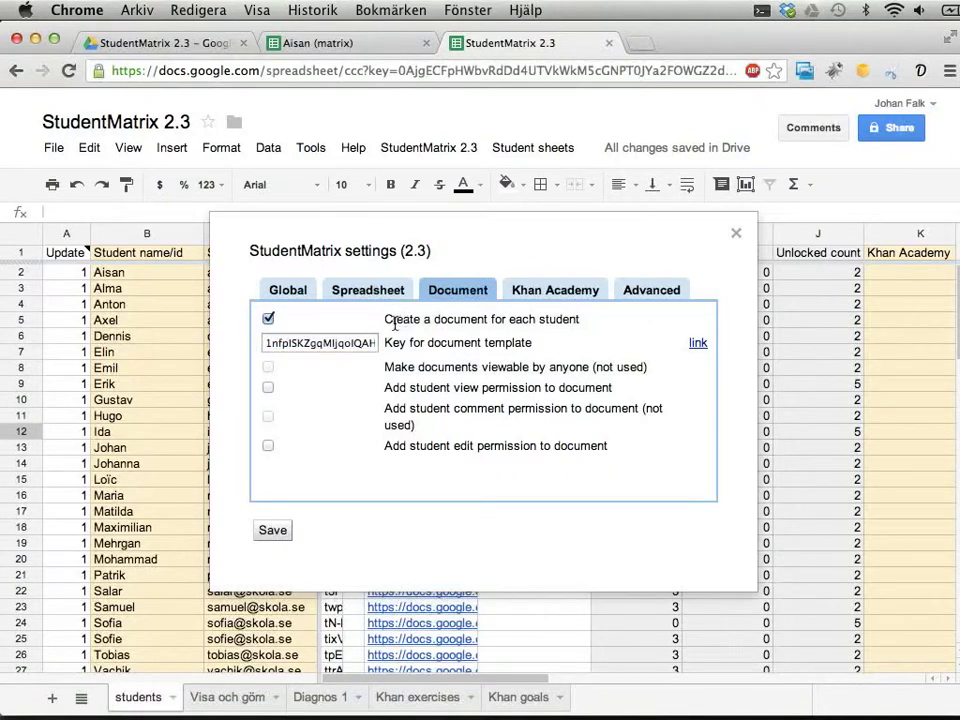
drag(385, 318, 581, 322)
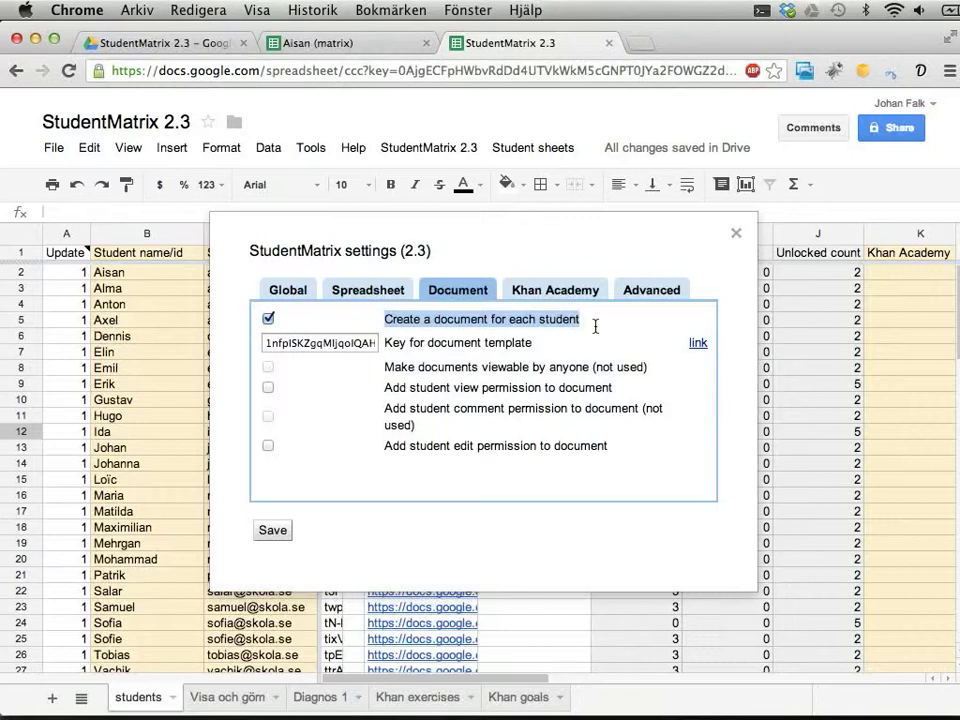
click(268, 388)
drag(385, 388, 635, 390)
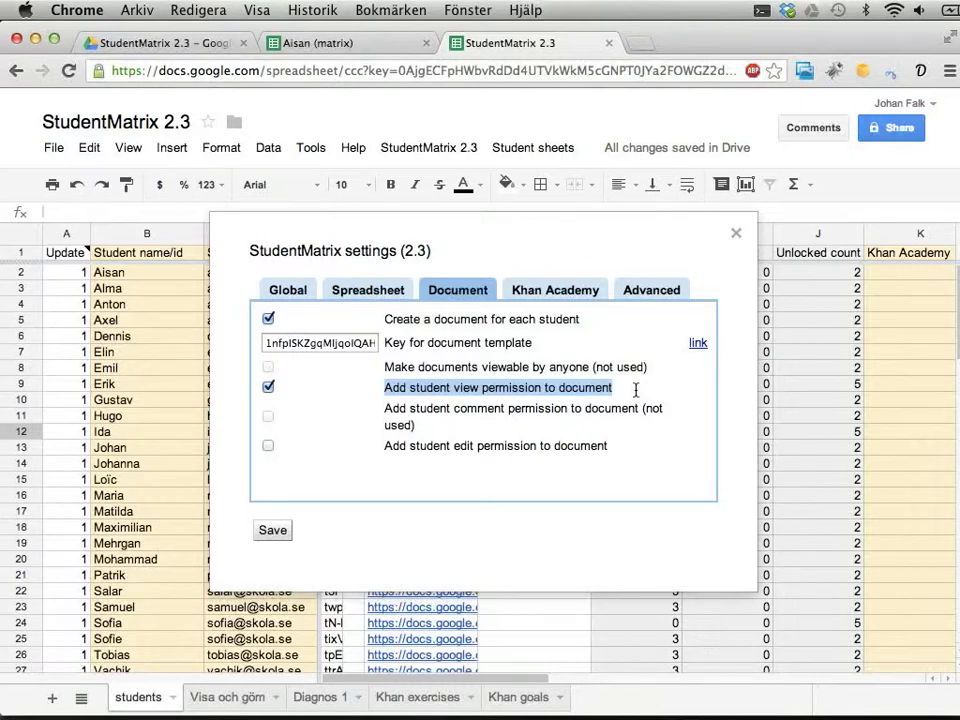
click(268, 387)
Save the StudentMatrix settings and run the setup that creates student sheets
click(273, 531)
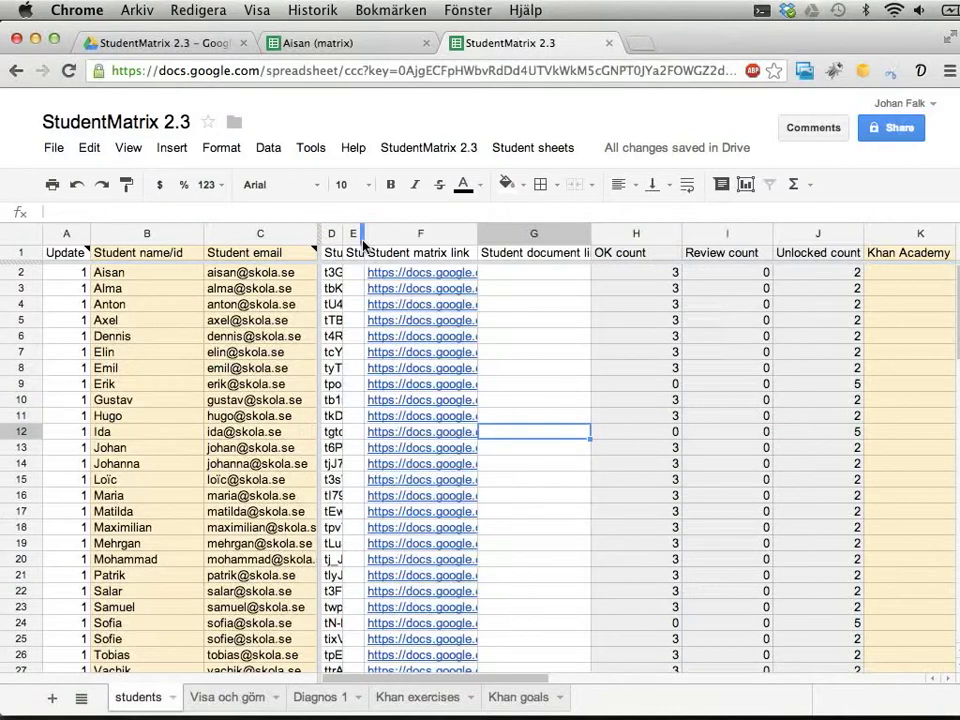
click(416, 152)
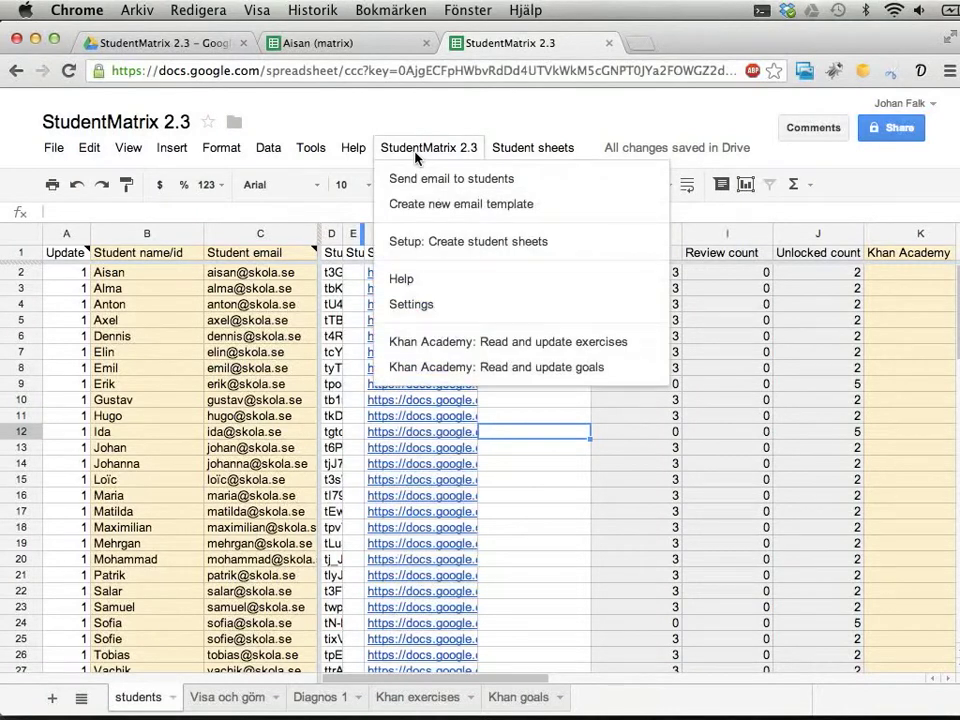
click(436, 248)
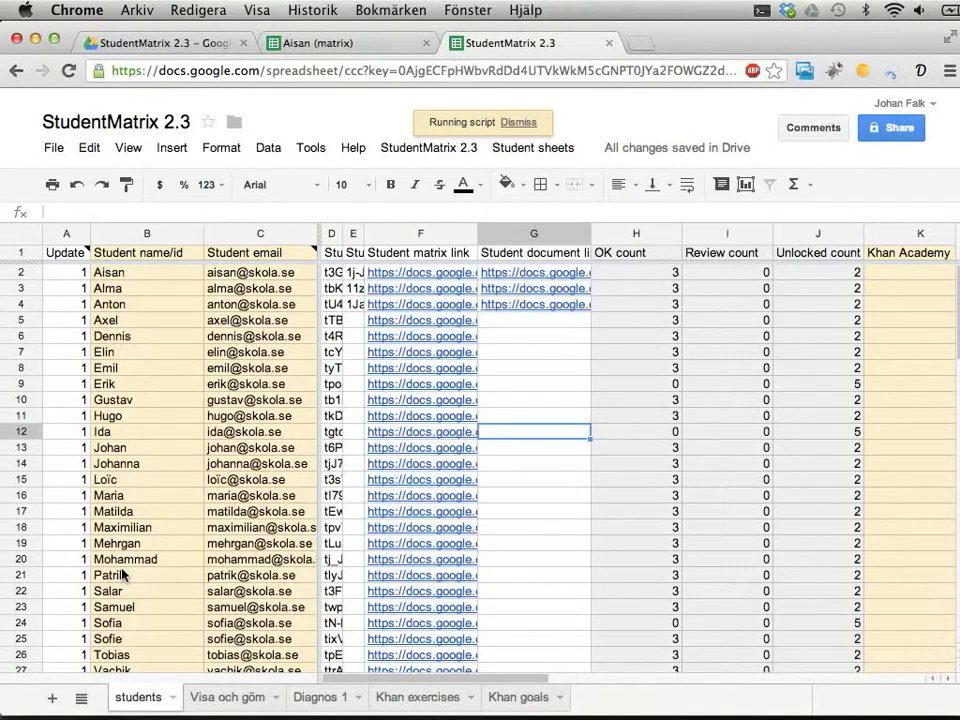
Open the first student's feedback document from its link in the spreadsheet, look at it and close it
click(510, 273)
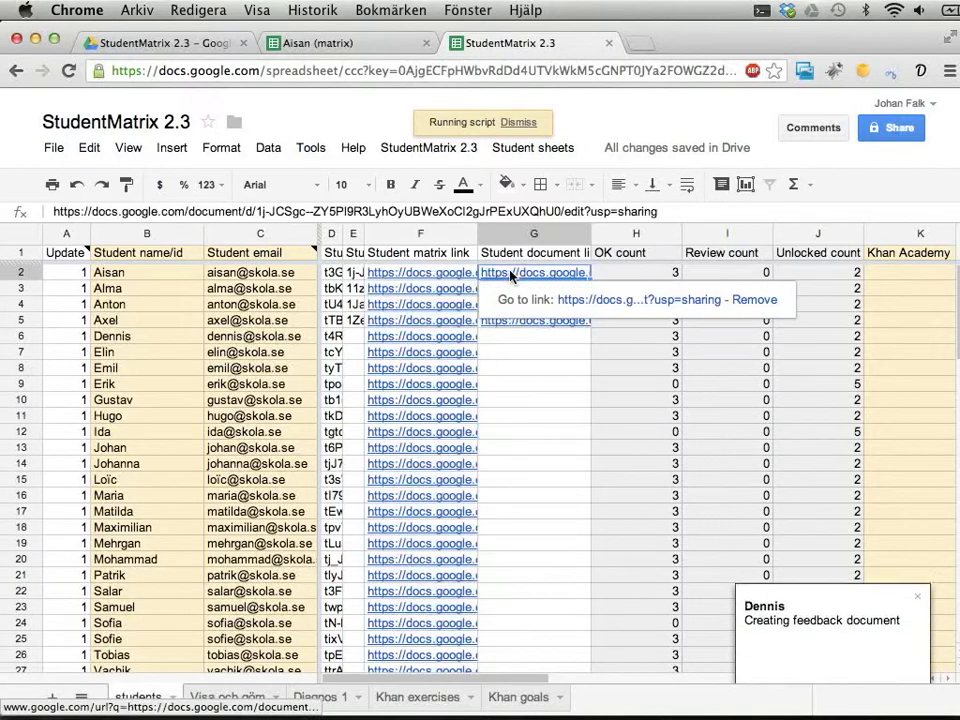
click(600, 300)
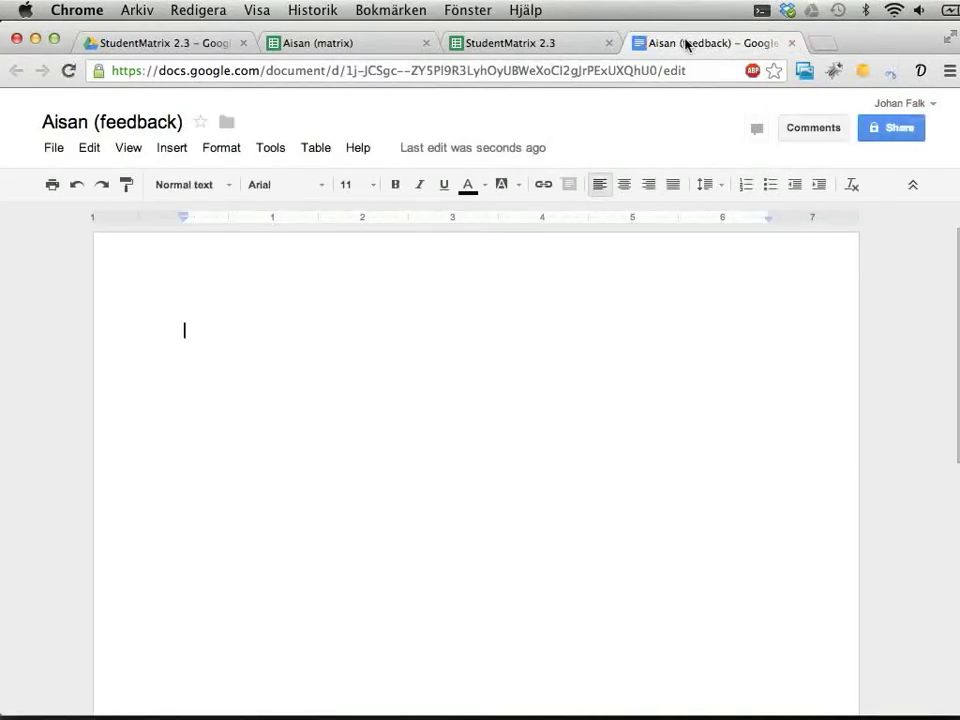
click(791, 43)
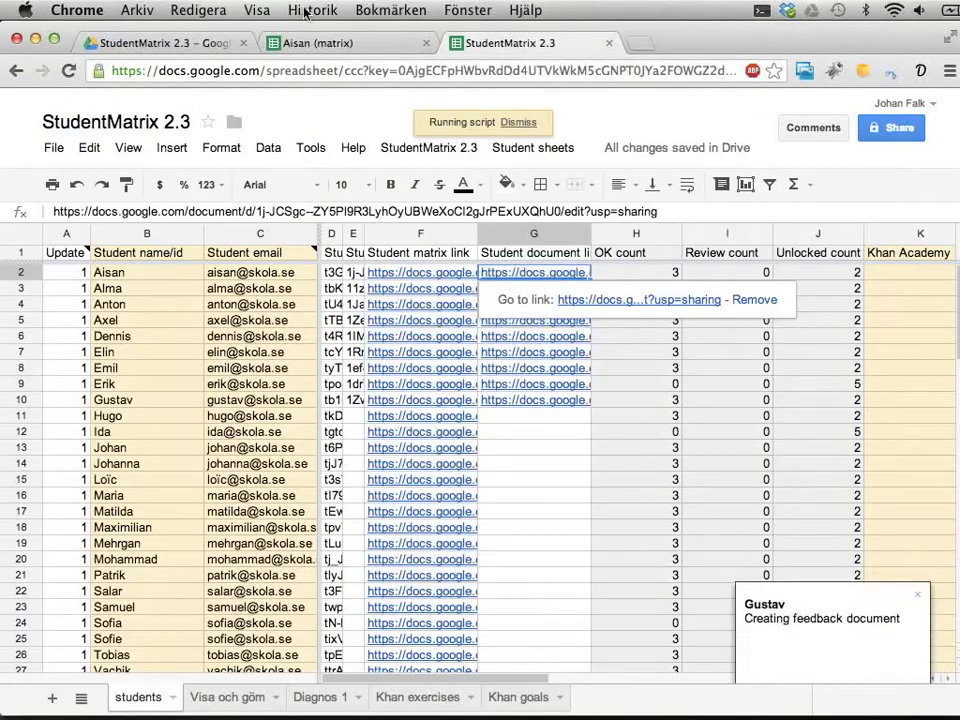
Reload the StudentMatrix 2.3 folder in Google Drive and look through the feedback documents
click(196, 40)
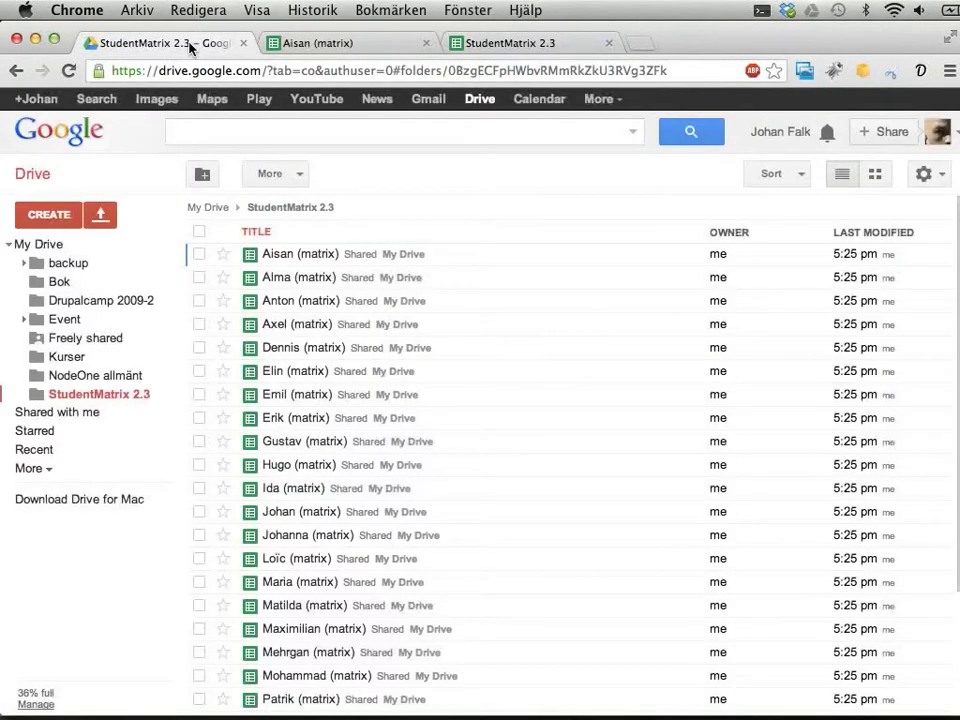
scroll(414, 328, down, 5)
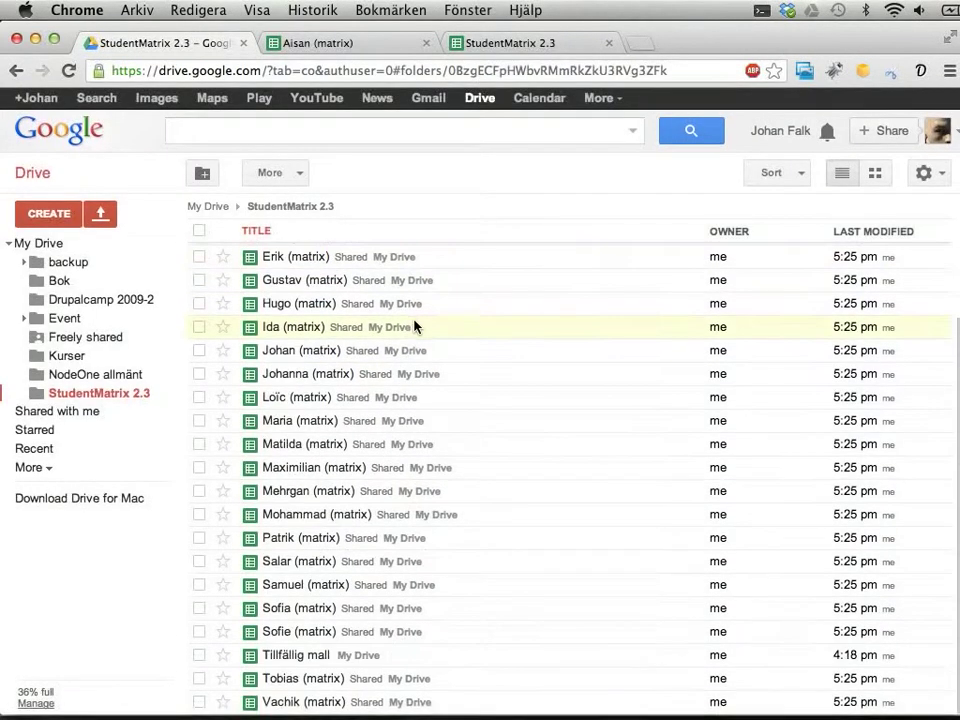
scroll(414, 328, up, 5)
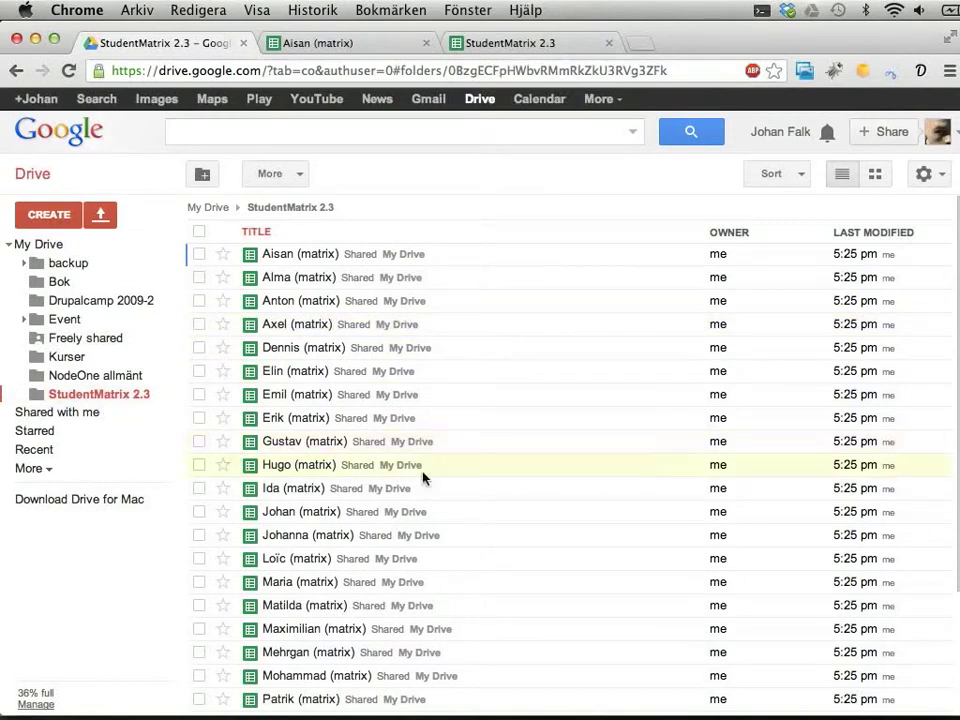
key(super+r)
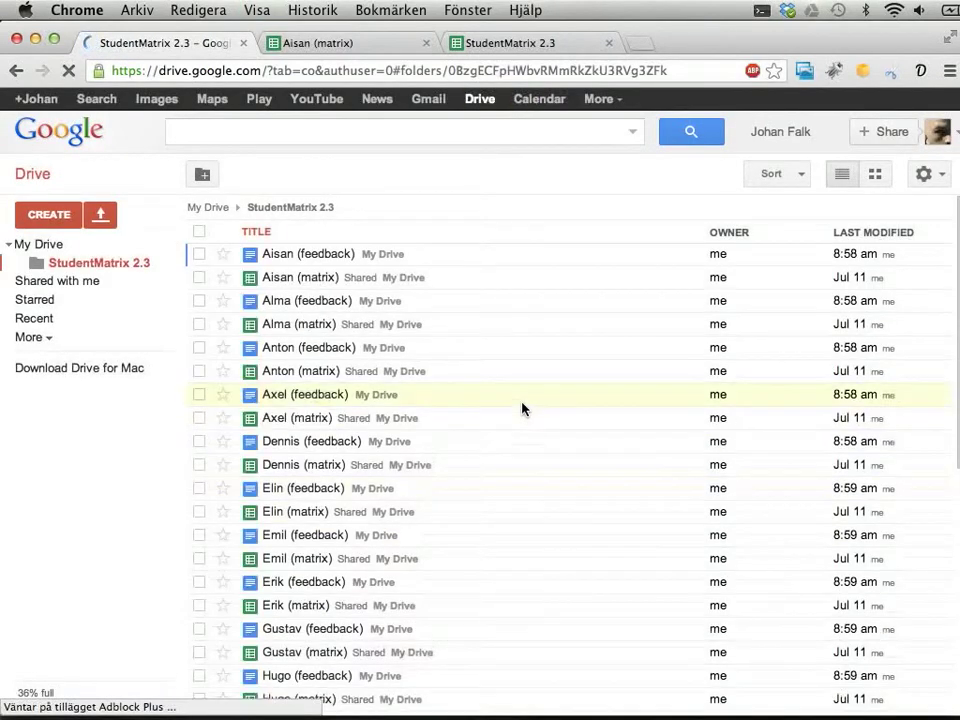
scroll(518, 394, down, 3)
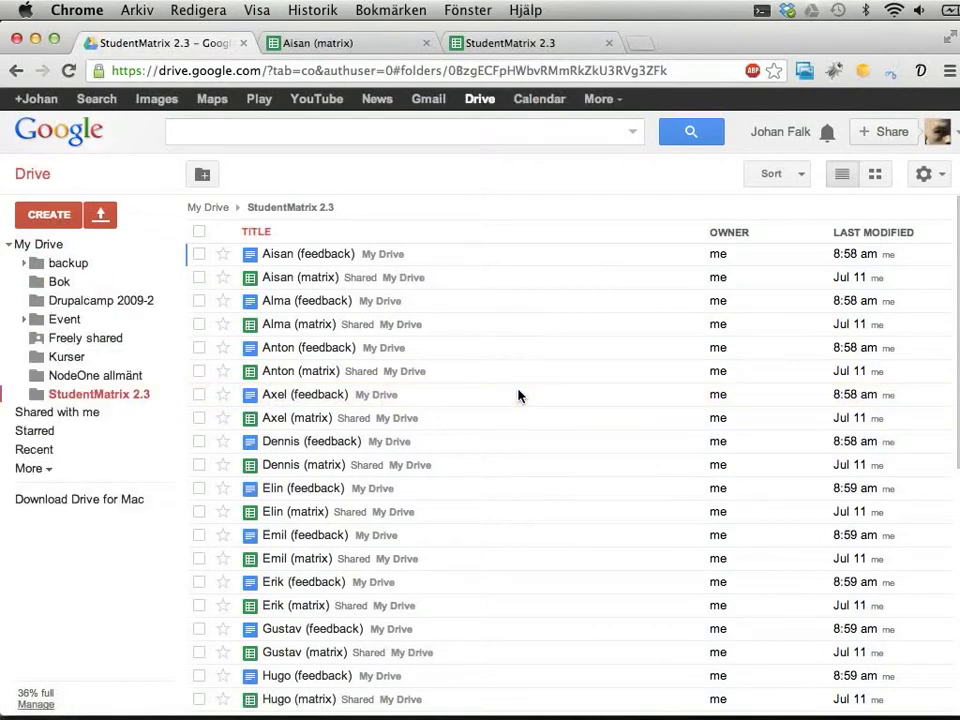
Open the first student's feedback document from the Drive folder, place its tab after the matrix tab, and check the spreadsheet's document links
click(298, 255)
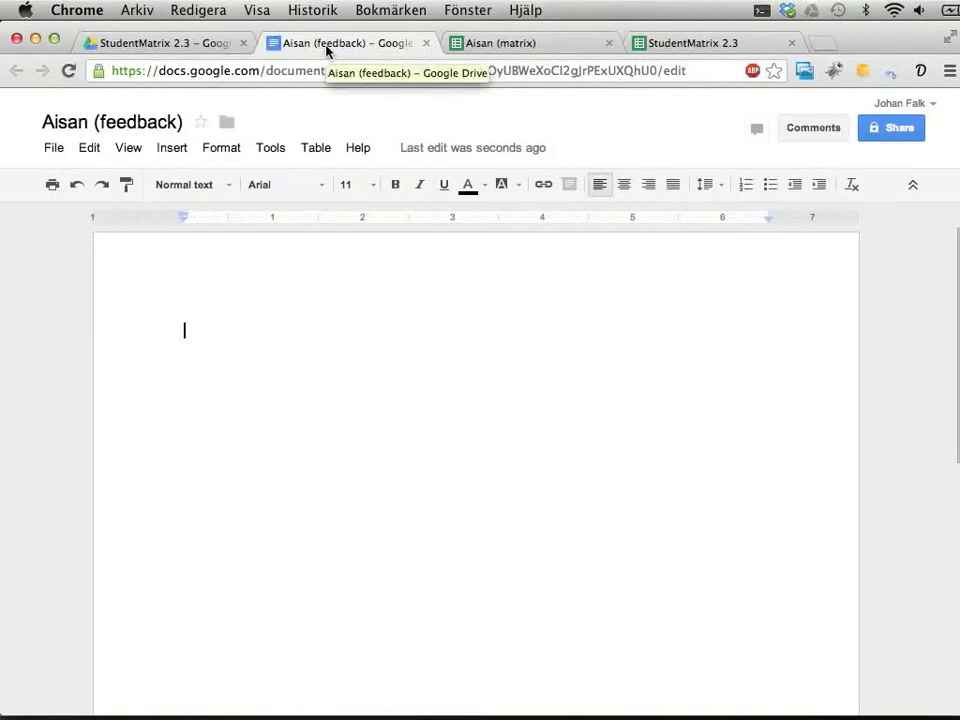
drag(326, 50, 508, 54)
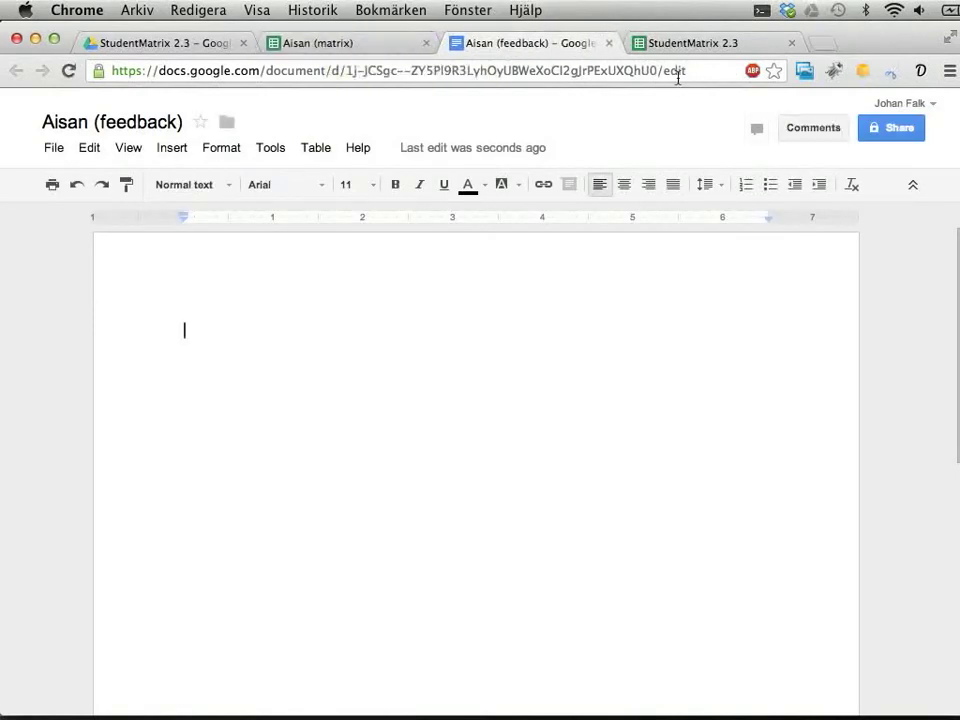
click(677, 45)
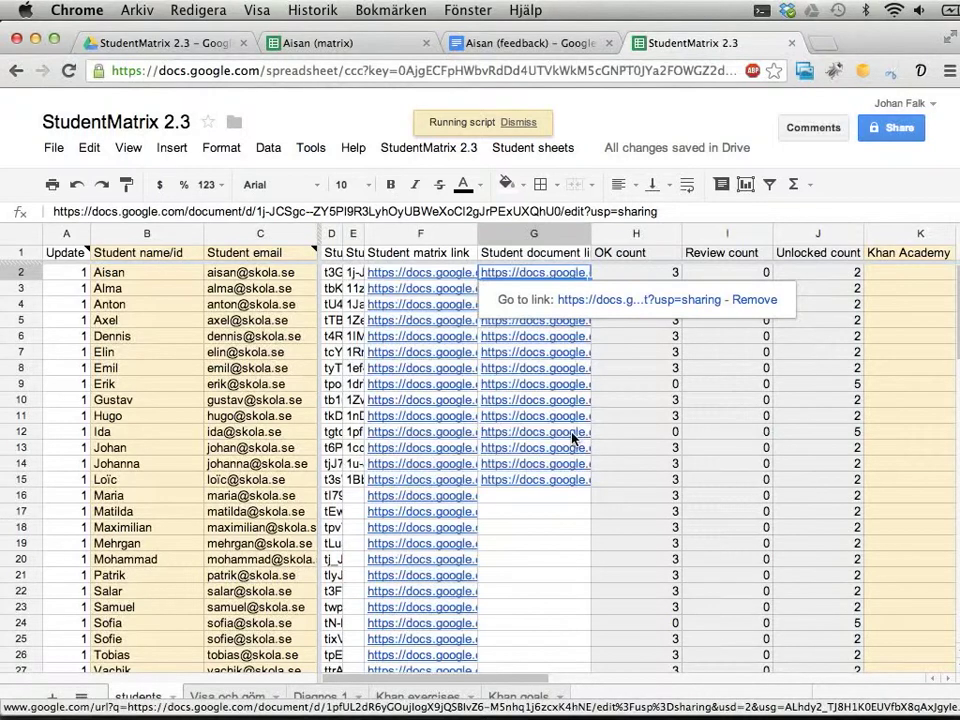
In the feedback document, apply the Title style and enter "Feedback för matte:" followed by the student's name
click(520, 43)
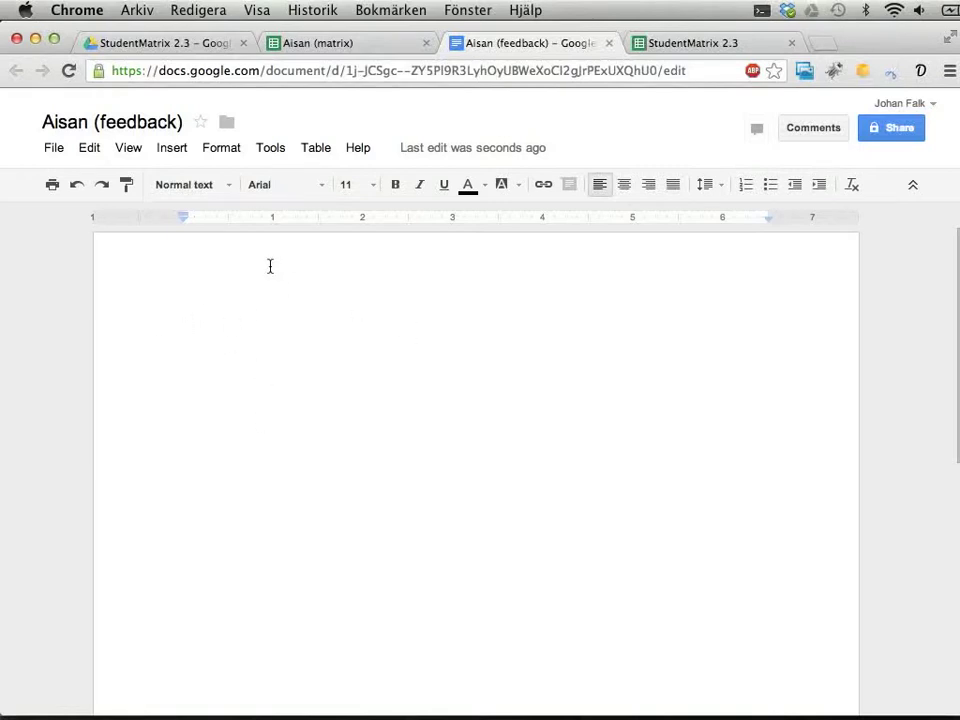
click(203, 186)
click(209, 293)
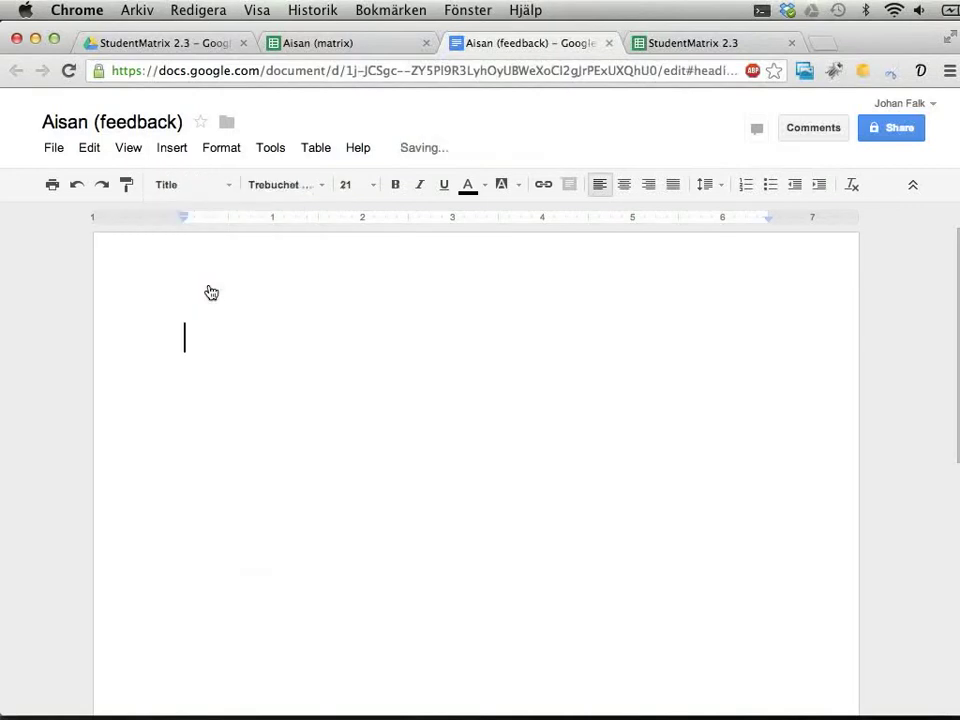
text(Feedback )
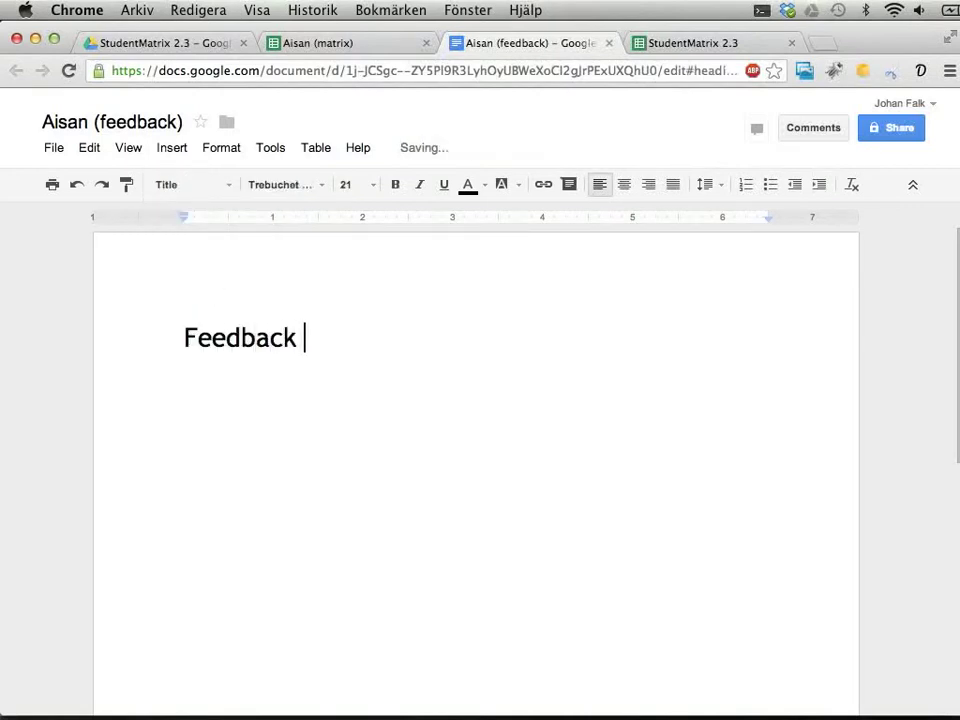
text(för matte: )
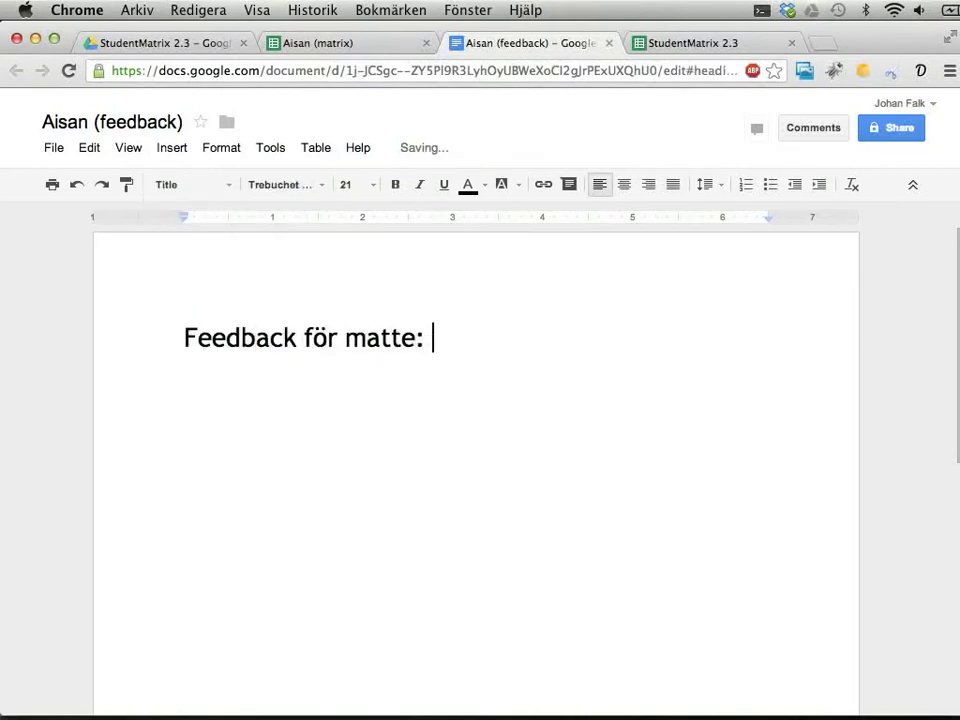
text(Aisan)
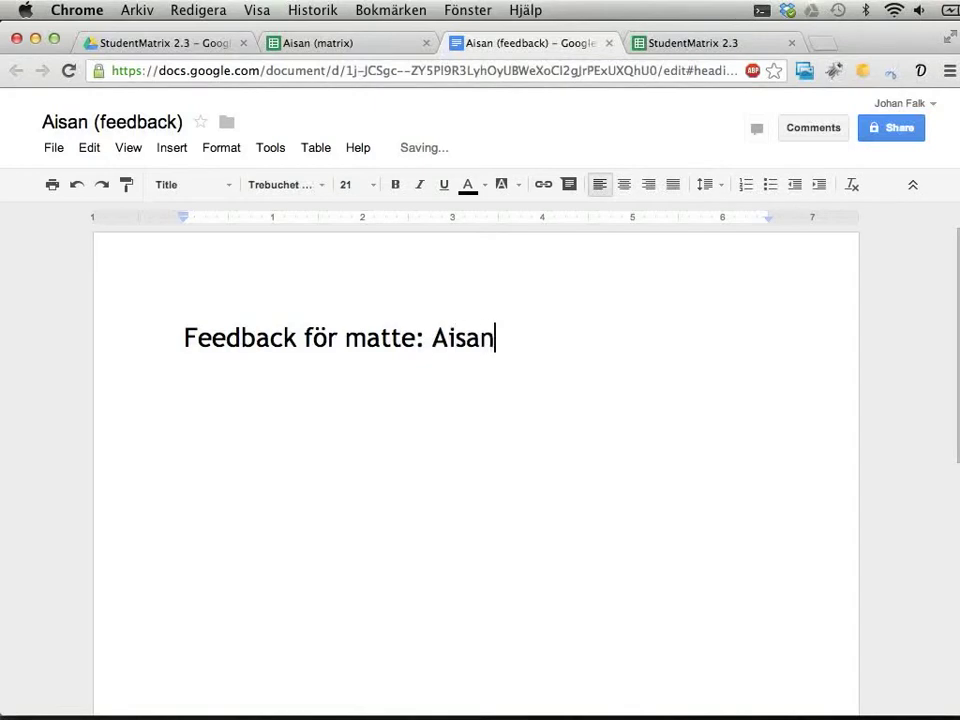
Insert "med" and the teacher's surname before the colon in the title, and start a new line below it
key(Left)
key(Left)
key(Left)
key(Left)
key(Left)
key(Left)
key(Left)
text(me)
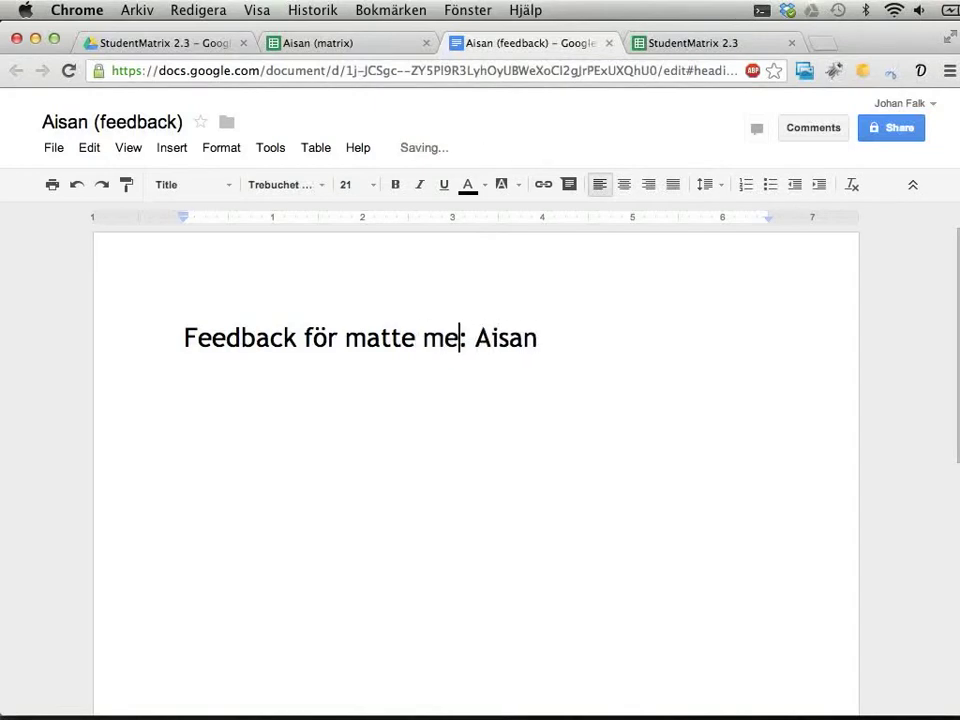
text(d Falk)
key(Right)
key(Right)
key(Right)
key(Right)
key(Right)
key(Right)
key(Right)
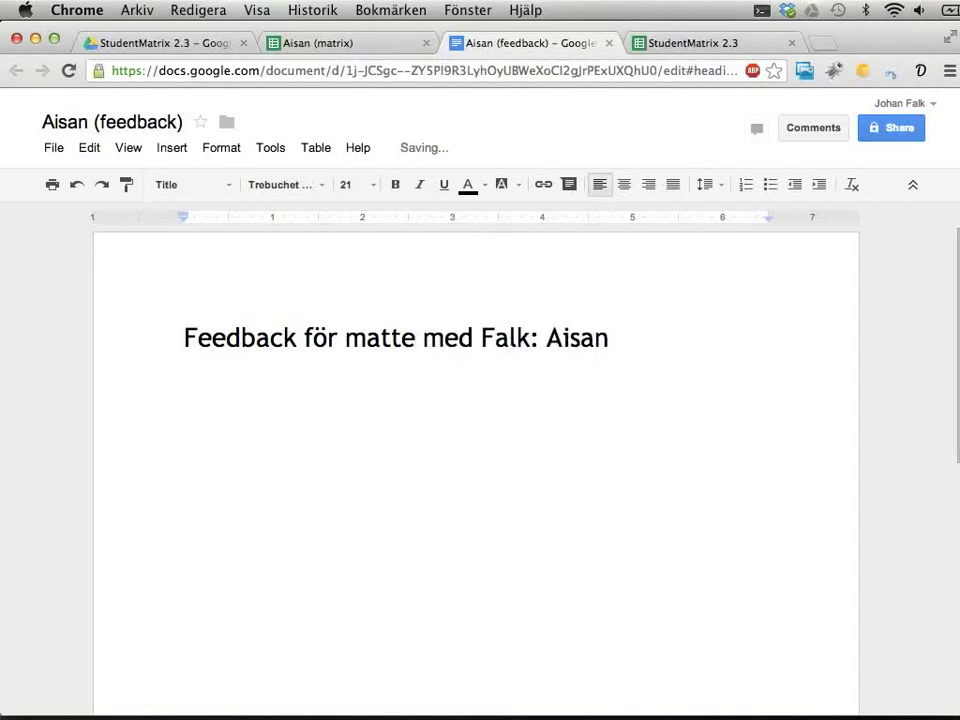
key(Return)
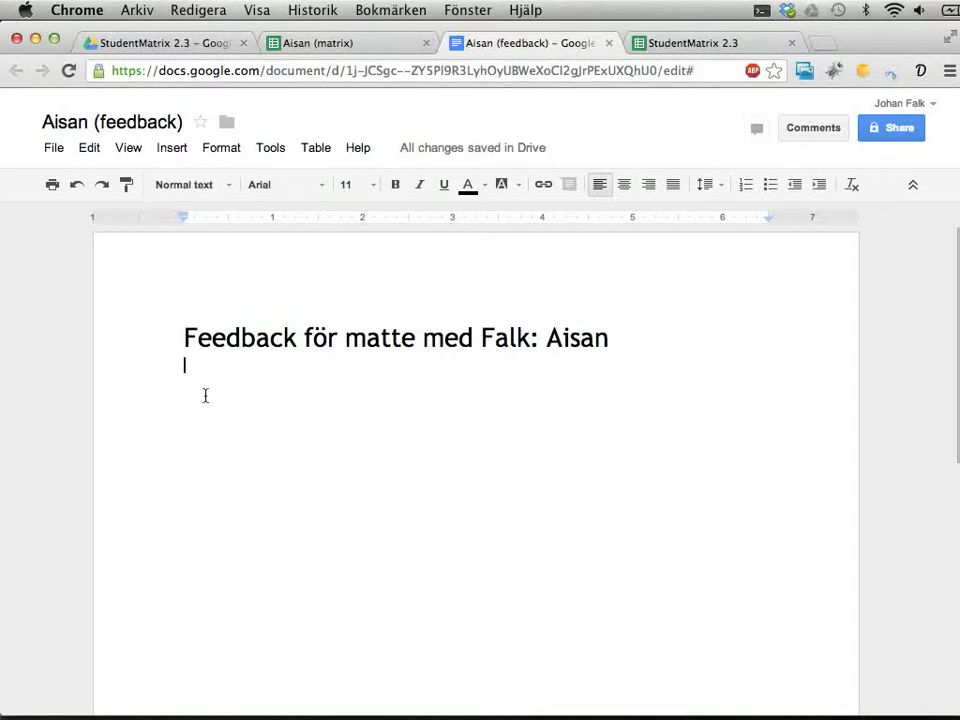
double_click(551, 339)
click(500, 421)
Select the document key in the feedback document's web address, the part between "/d/" and "/edit"
click(326, 70)
click(350, 70)
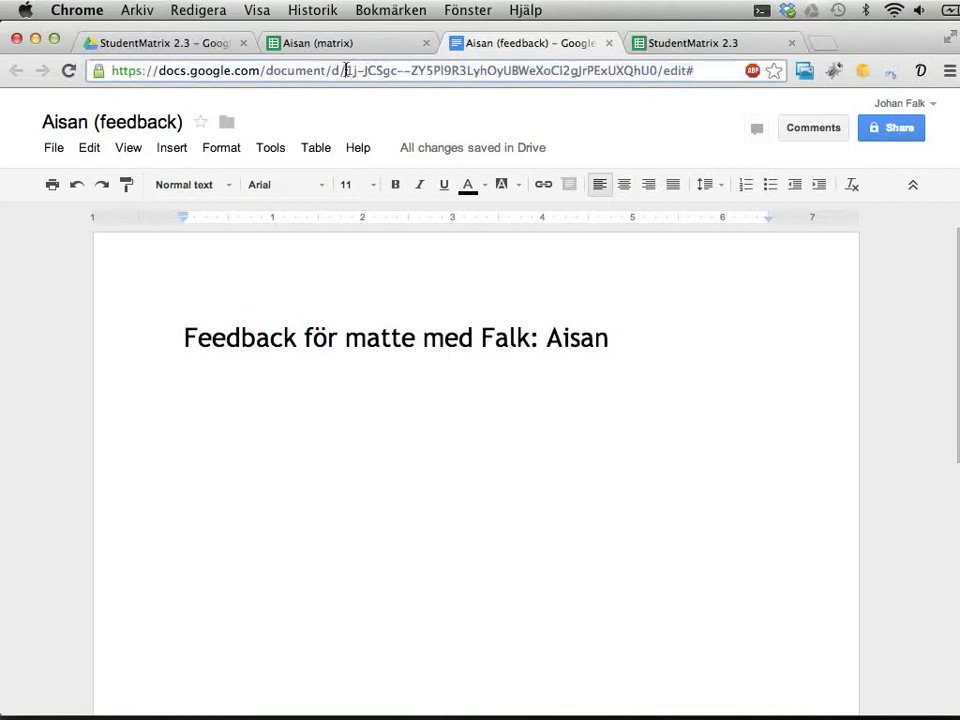
shift+click(658, 71)
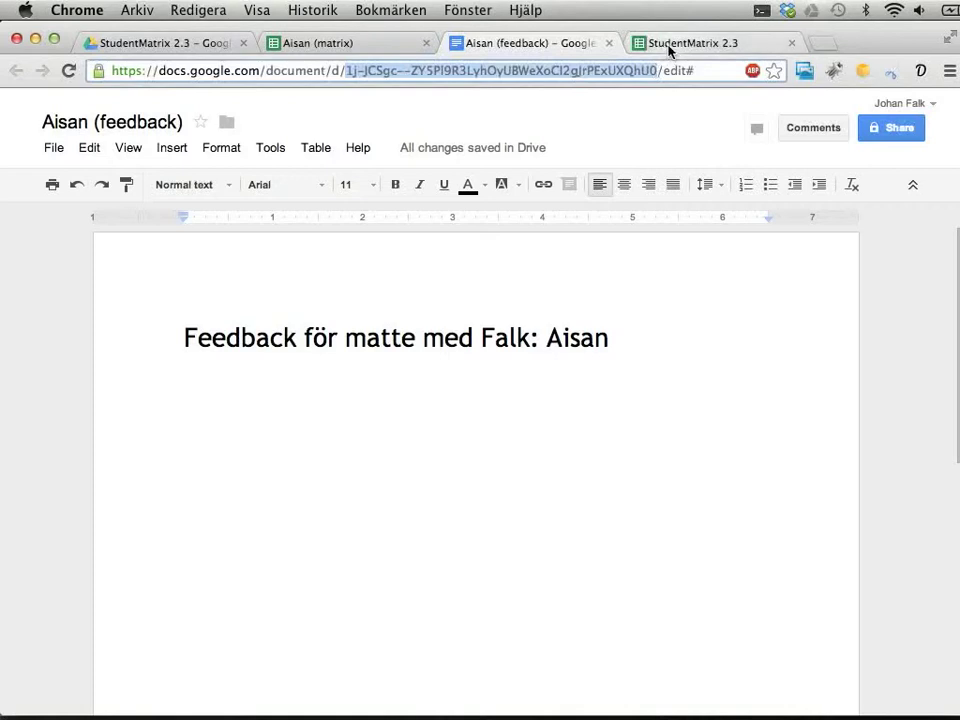
In the StudentMatrix 2.3 spreadsheet, examine the document template key in the StudentMatrix document settings and close them without saving
click(670, 45)
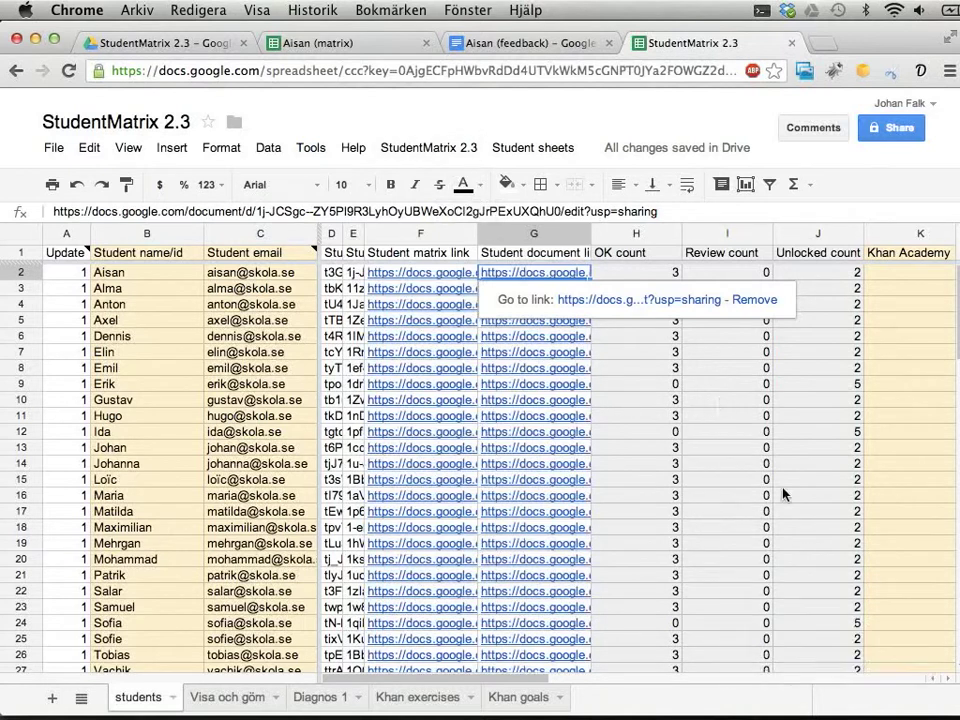
click(442, 148)
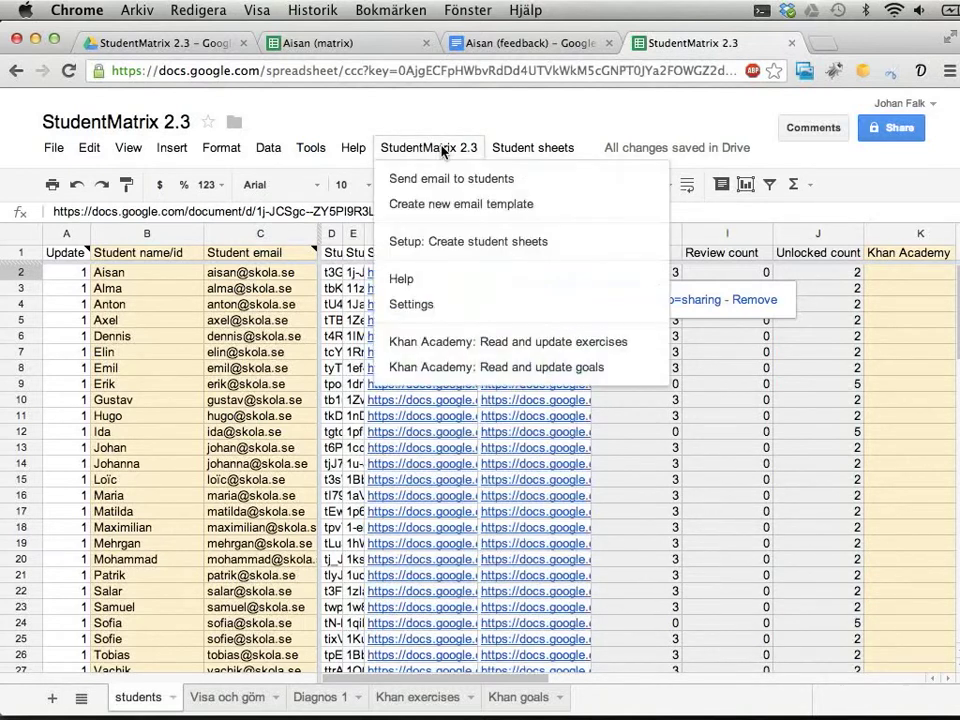
click(424, 305)
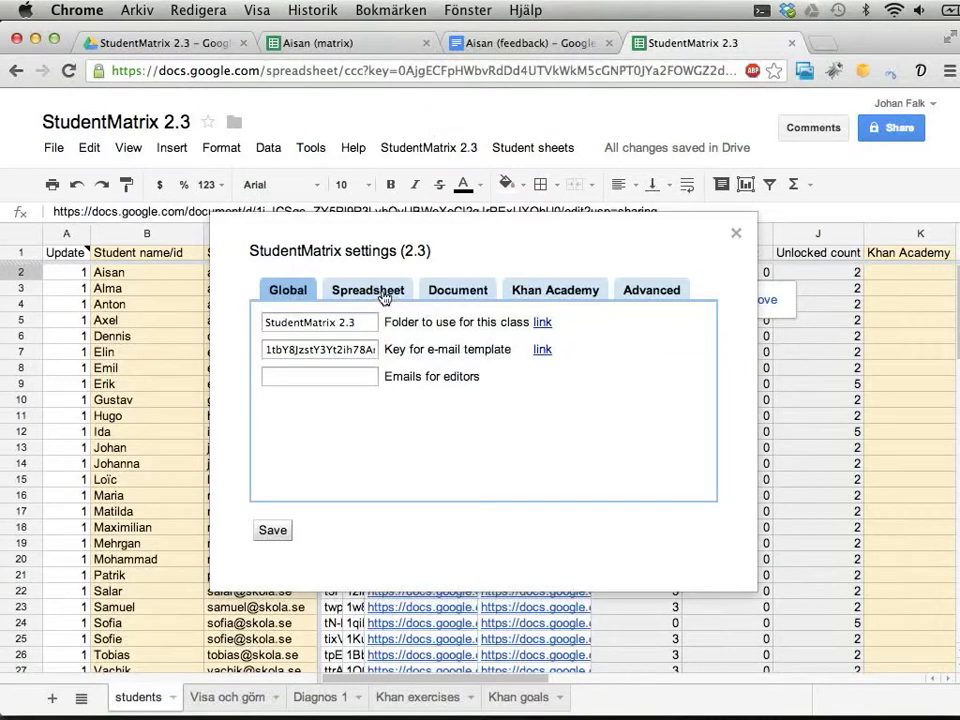
click(447, 294)
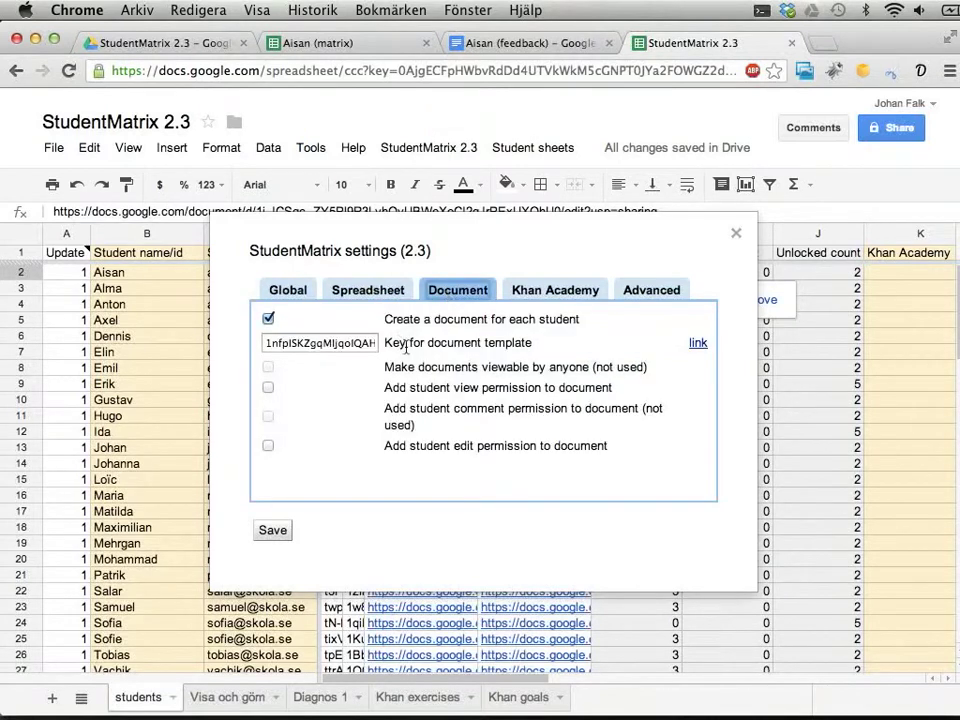
drag(386, 343, 527, 342)
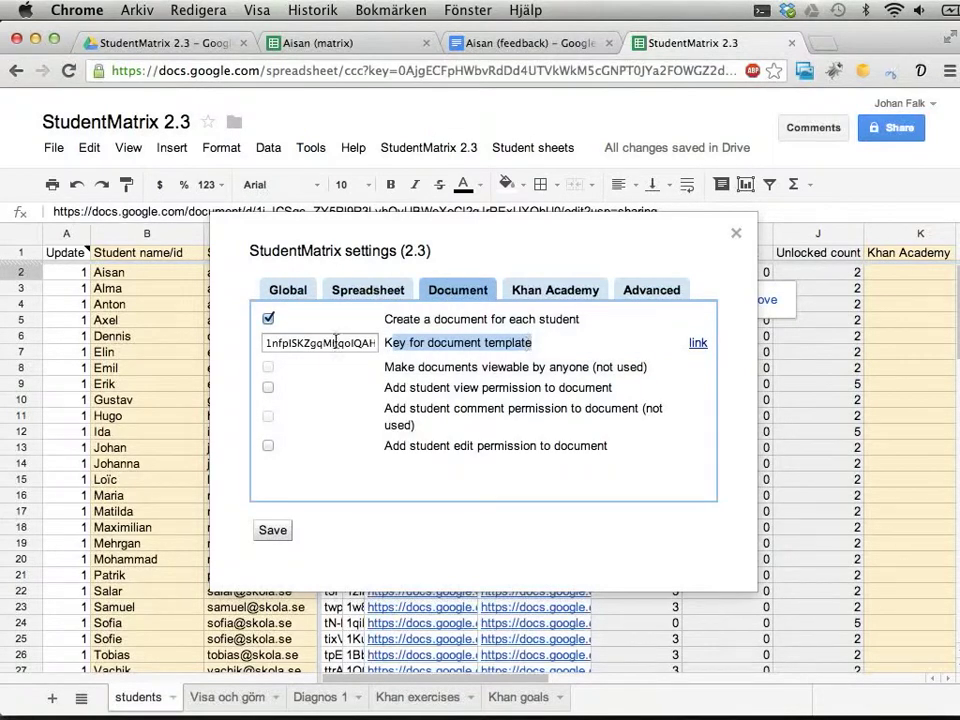
click(409, 343)
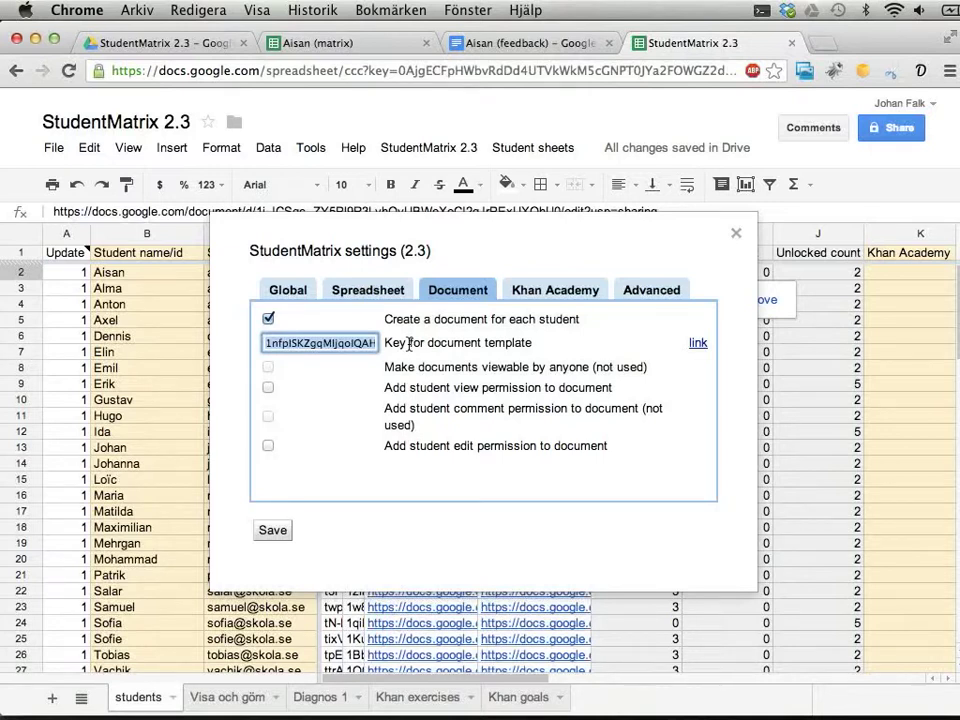
click(736, 235)
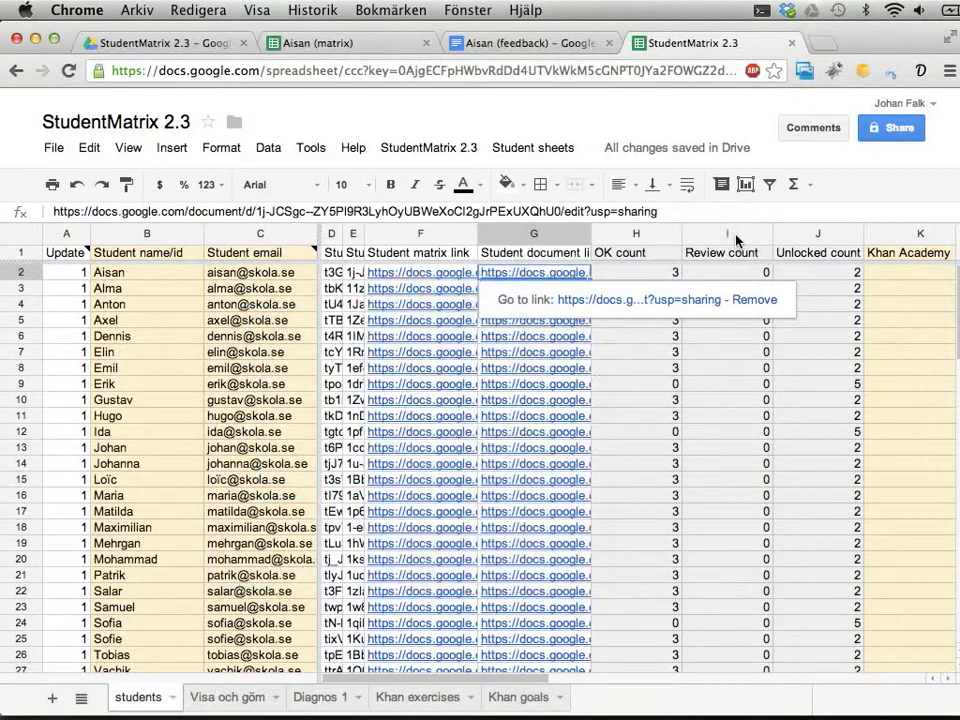
Open the first student's matrix through its link in the students sheet
click(440, 272)
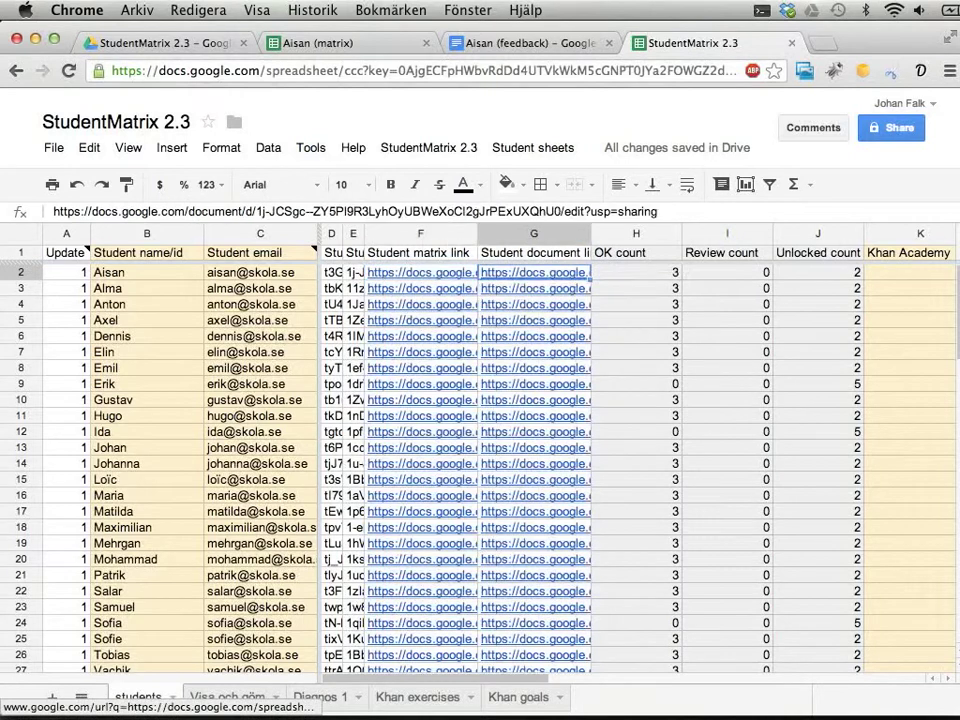